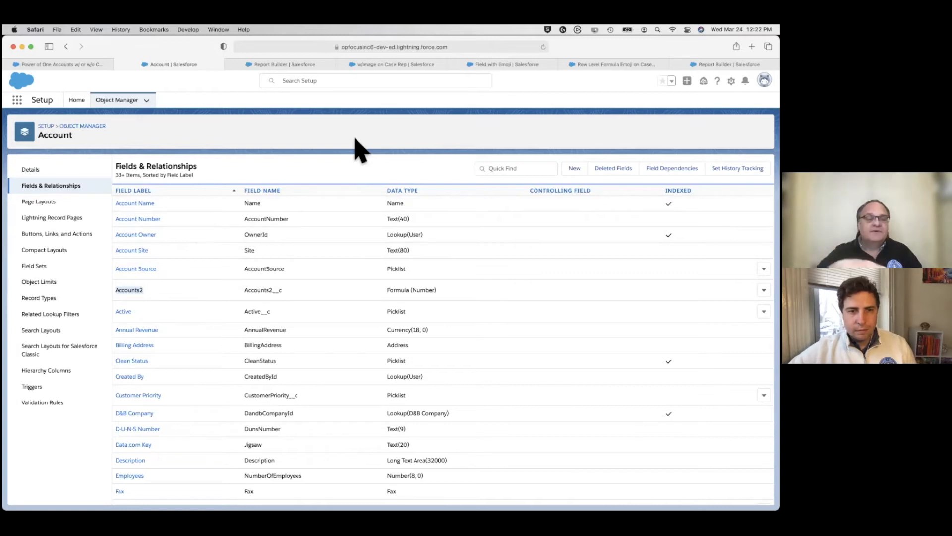
- Start a new custom field of the Formula type on the Account object, labelled Accounts
left_click(581, 169)
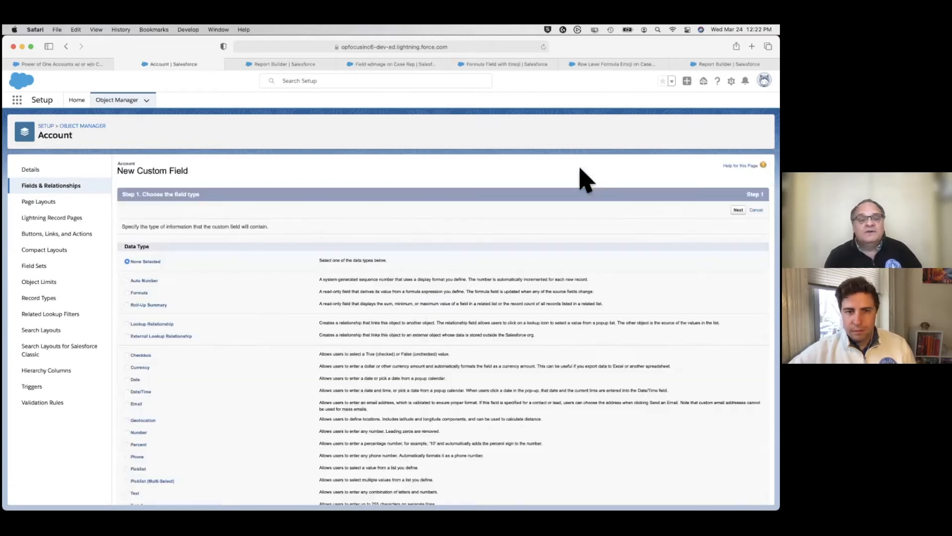
left_click(140, 294)
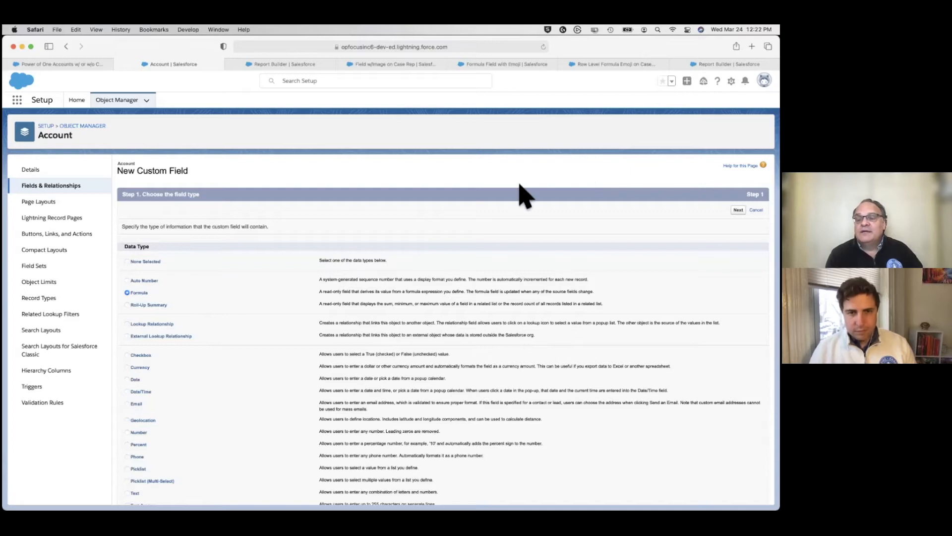
left_click(738, 209)
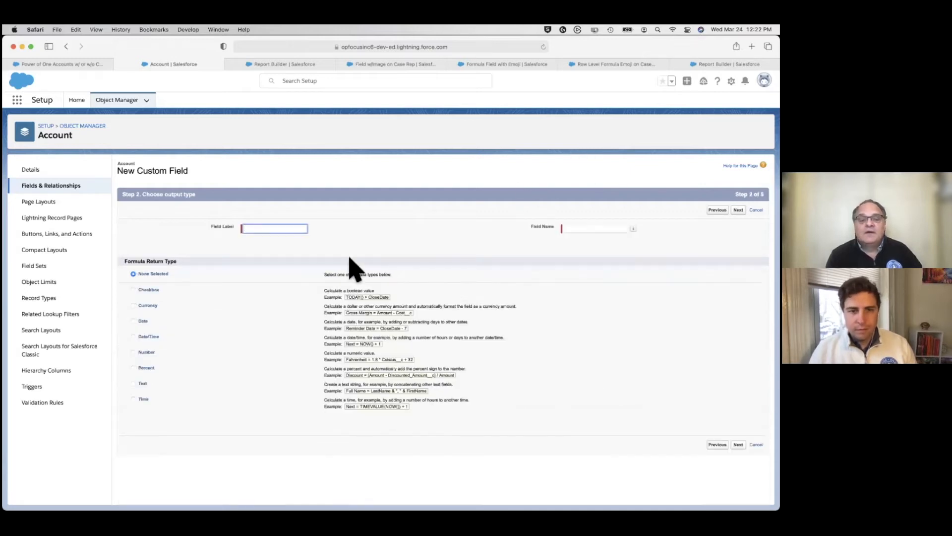
type("A")
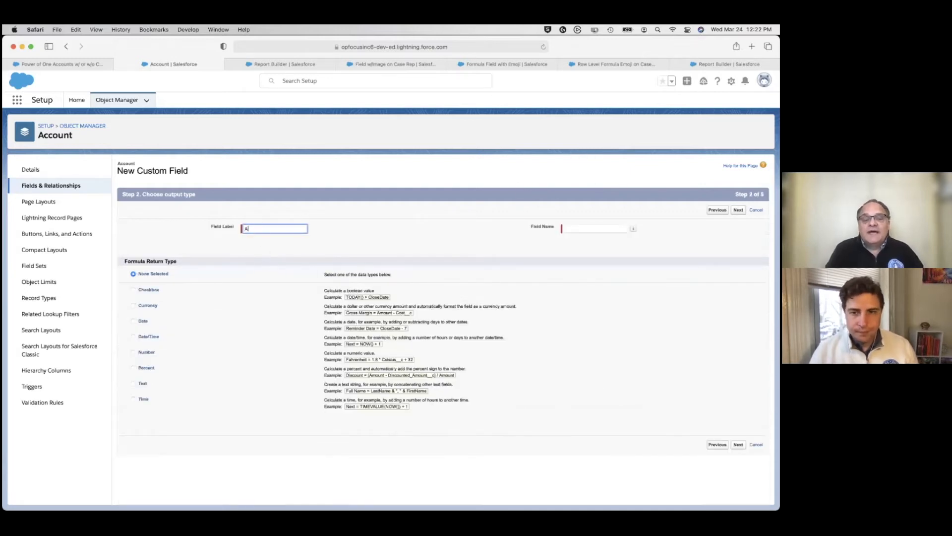
type("ccounts2")
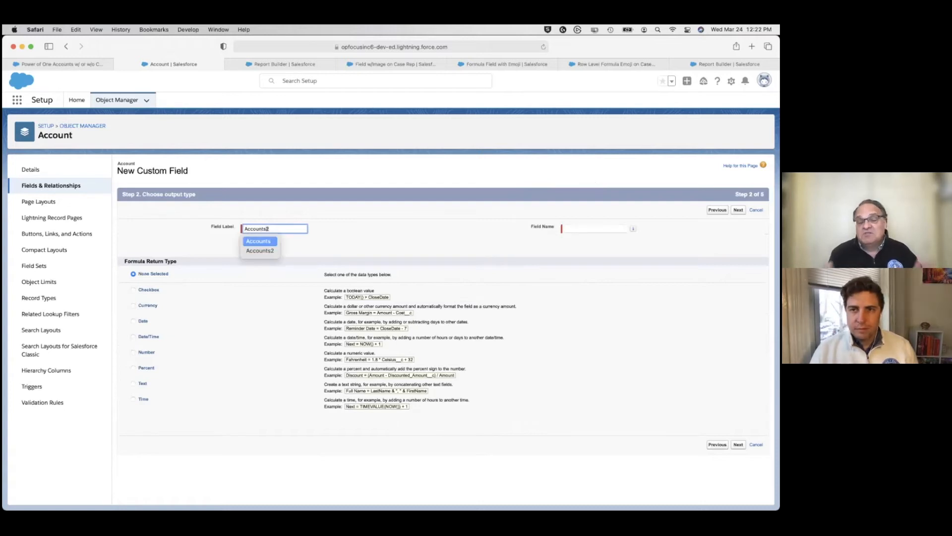
key("BackSpace")
left_click(351, 202)
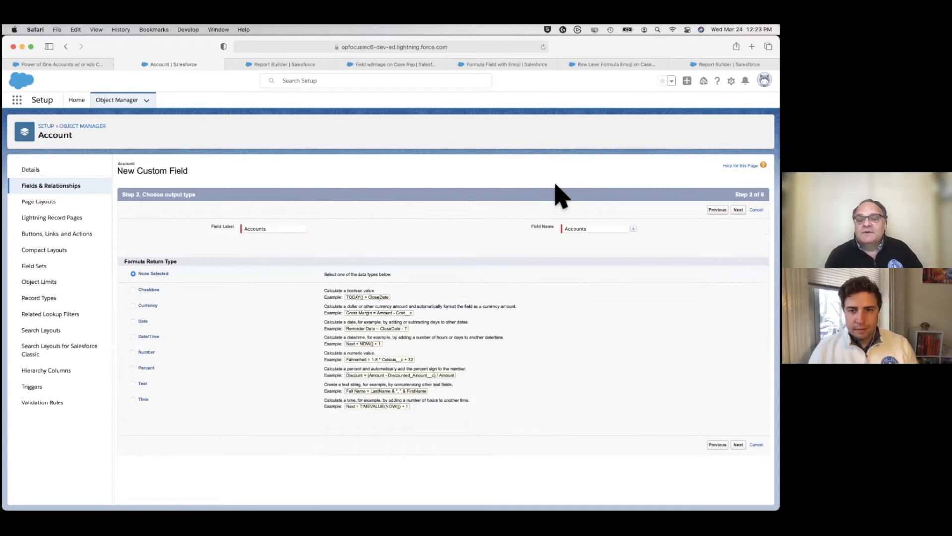
- Set the formula return type to Number with 0 decimal places and continue to the formula entry
left_click(133, 353)
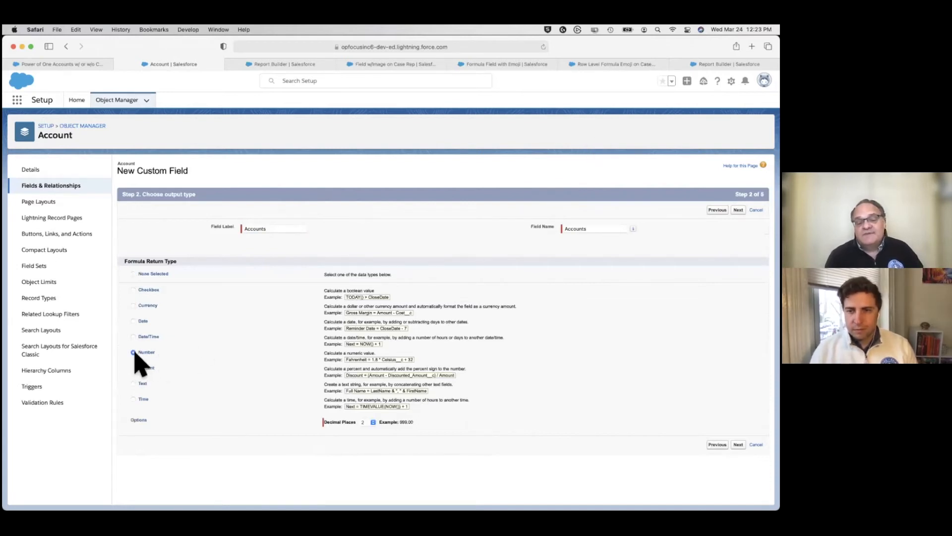
left_click(374, 422)
left_click(374, 422)
left_click(374, 422)
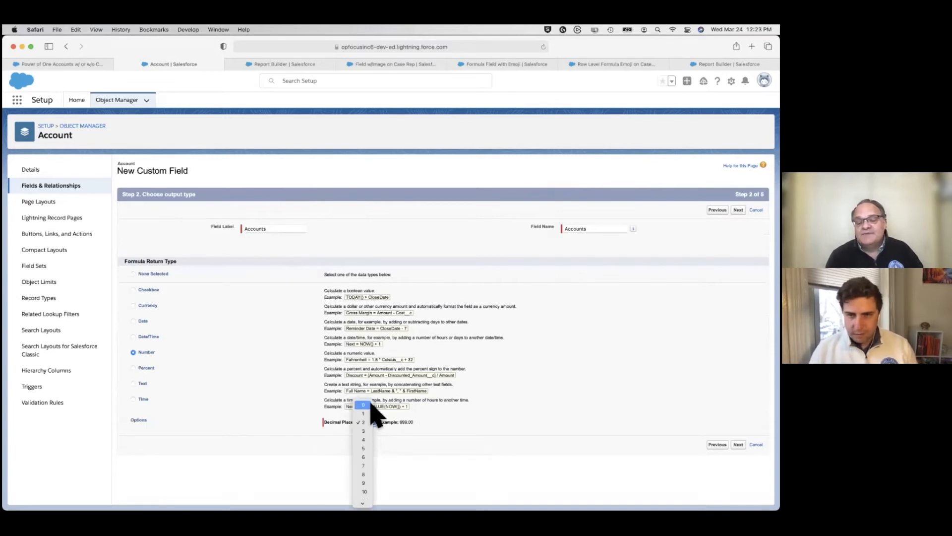
left_click(371, 401)
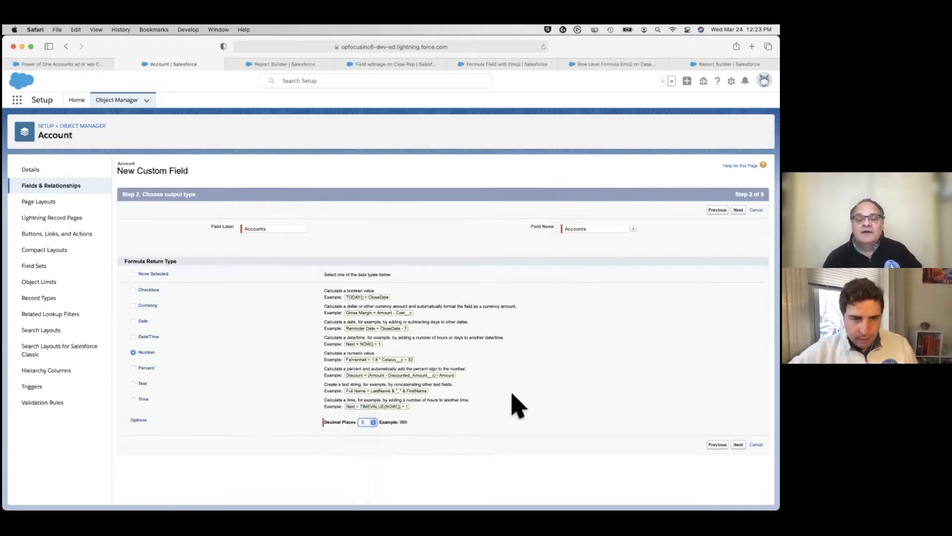
key("super+equal")
scroll(513, 405, "down", 1)
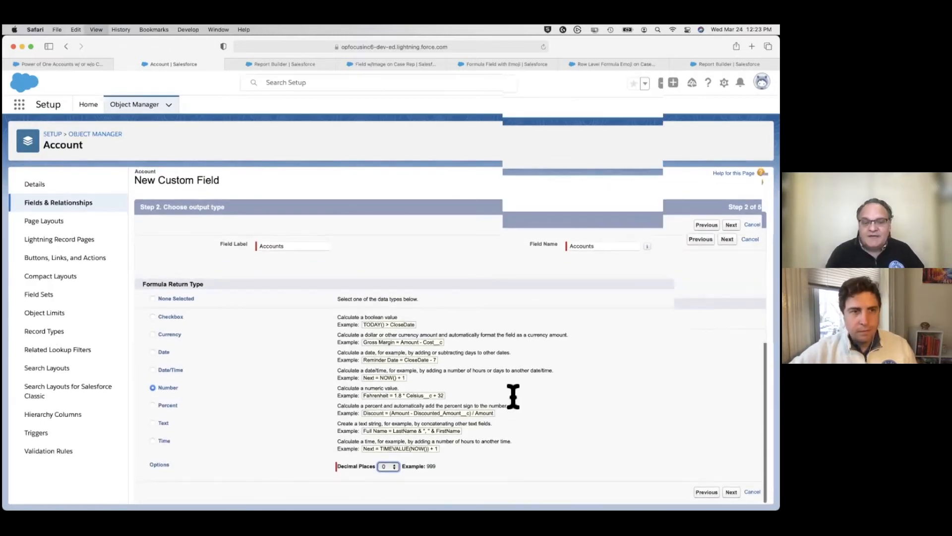
scroll(513, 397, "down", 2)
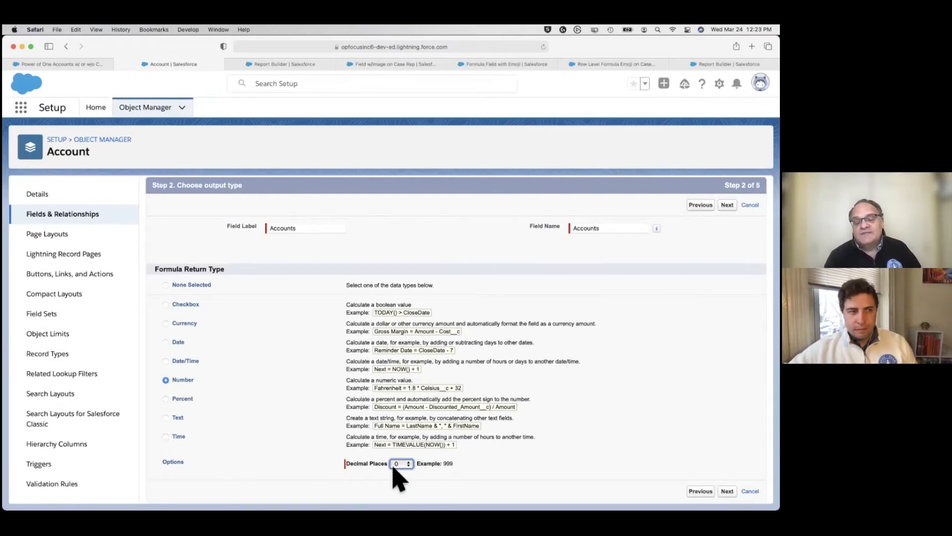
left_click(727, 491)
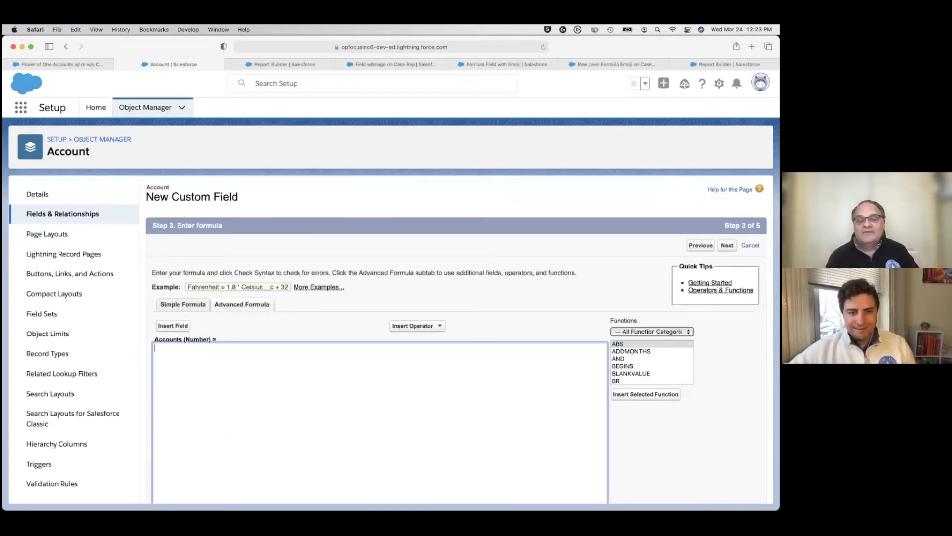
- Enter 1 as the advanced formula for the Accounts field, check its syntax and continue
left_click(191, 307)
left_click(239, 309)
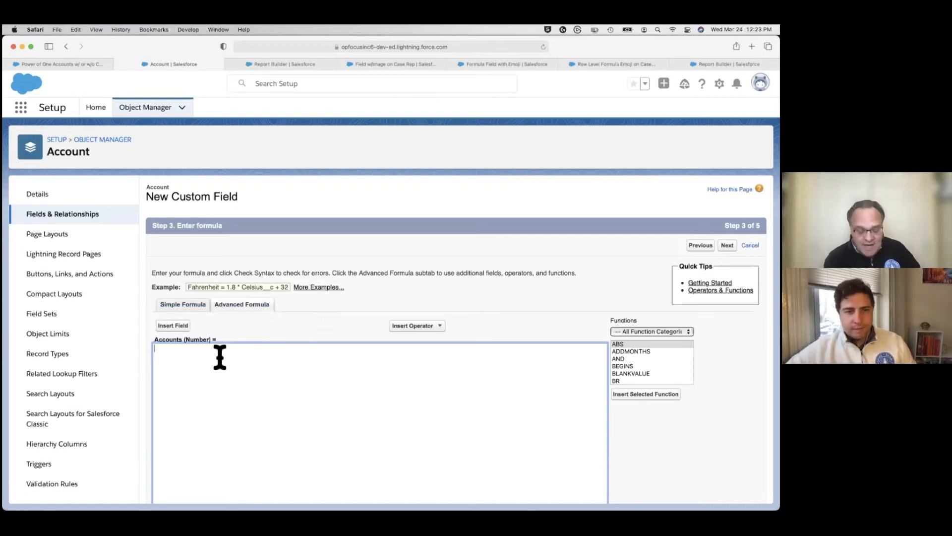
type("1")
scroll(380, 347, "down", 4)
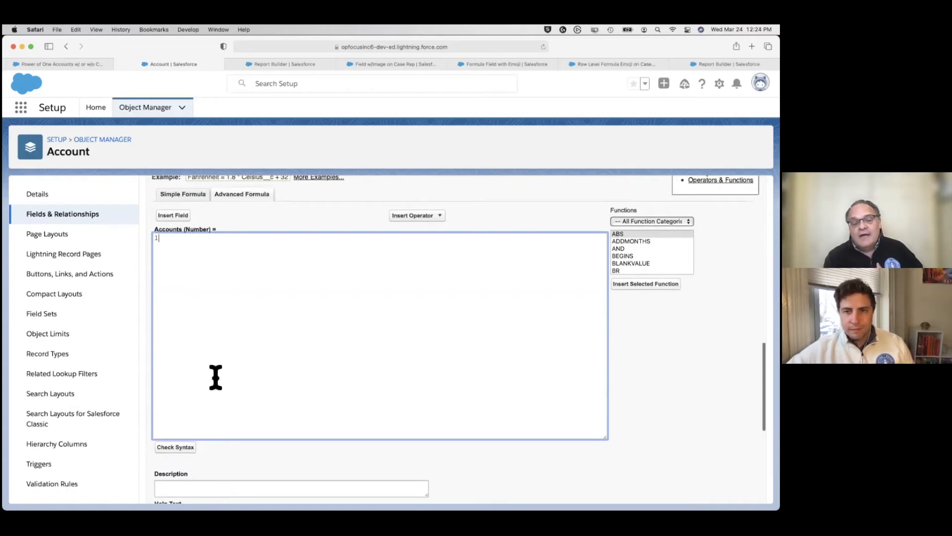
left_click(187, 450)
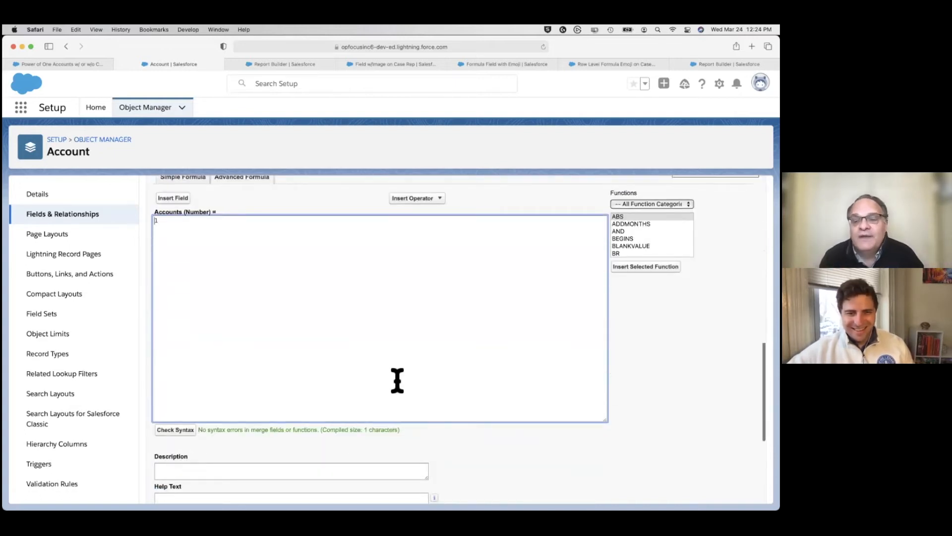
scroll(579, 334, "up", 2)
scroll(578, 336, "up", 4)
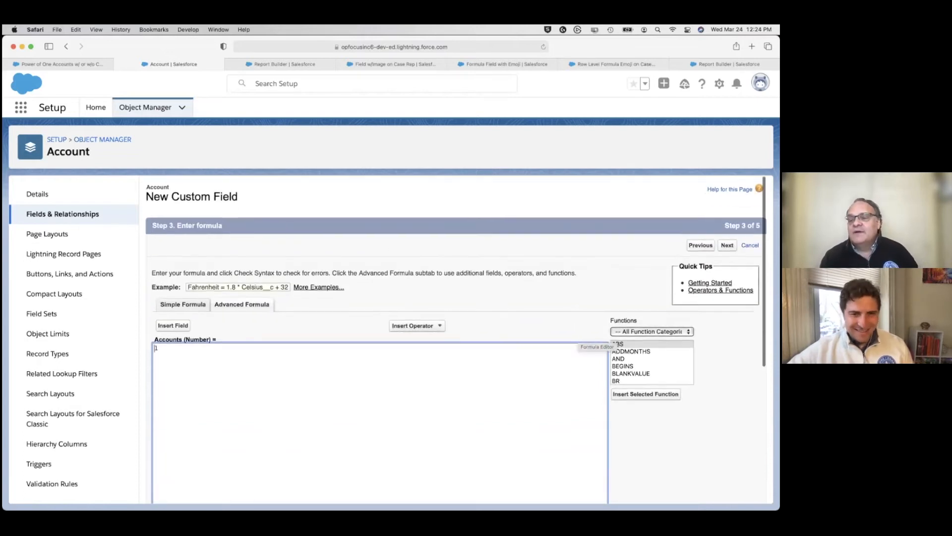
left_click(727, 246)
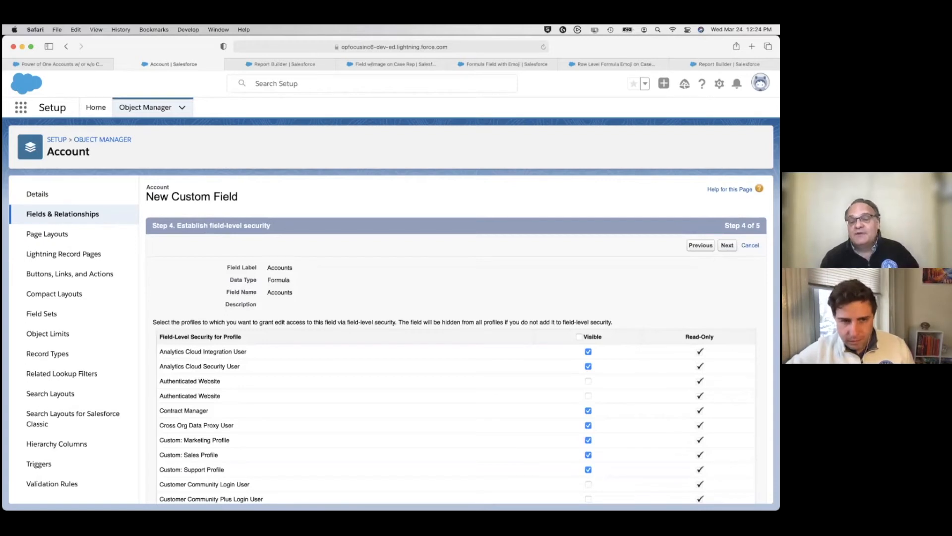
- Accept the default field-level security, exclude the field from all page layouts, and save it
key("Return")
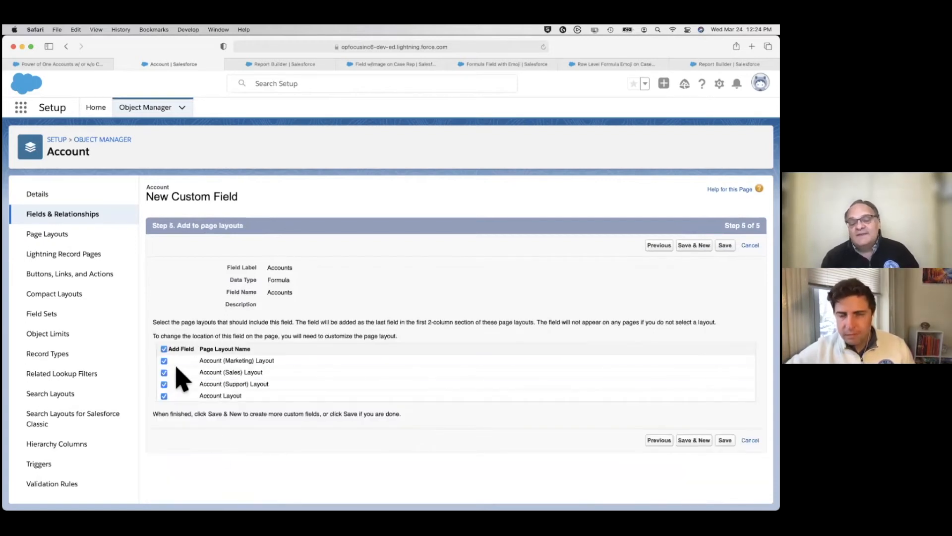
left_click(164, 349)
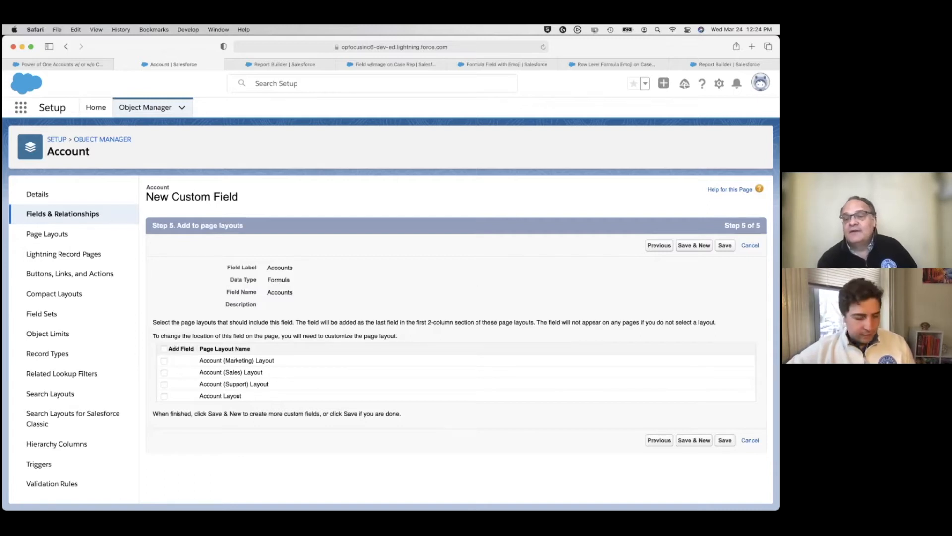
left_click(725, 245)
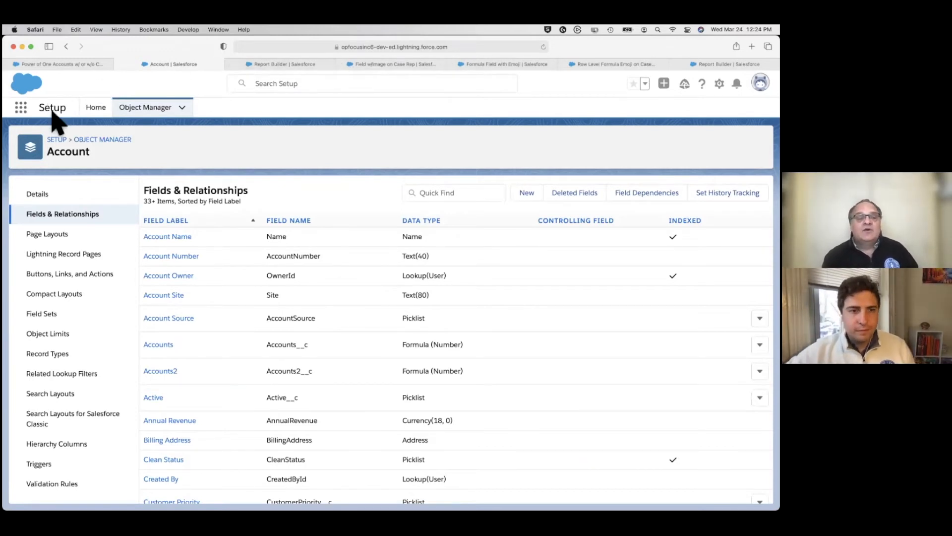
- Leave Setup and open the Sales app
left_click(21, 109)
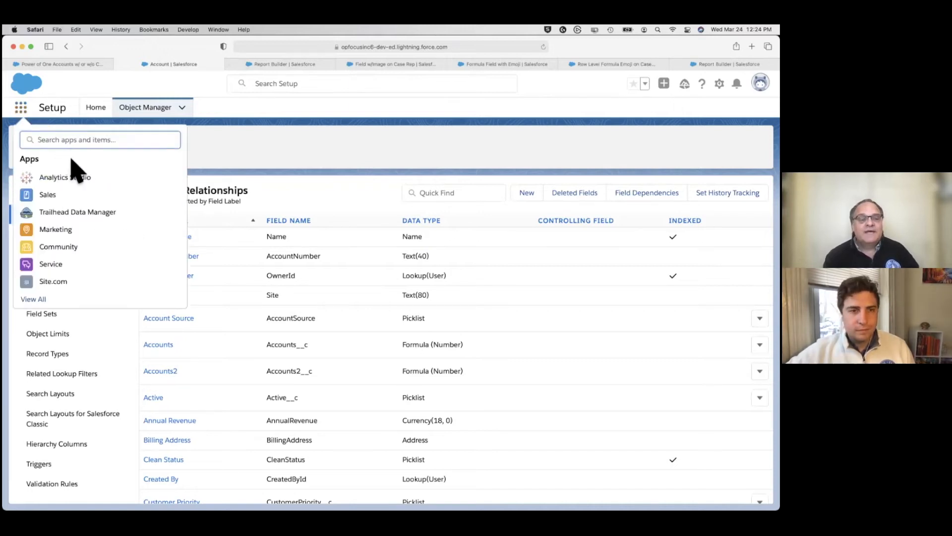
left_click(47, 195)
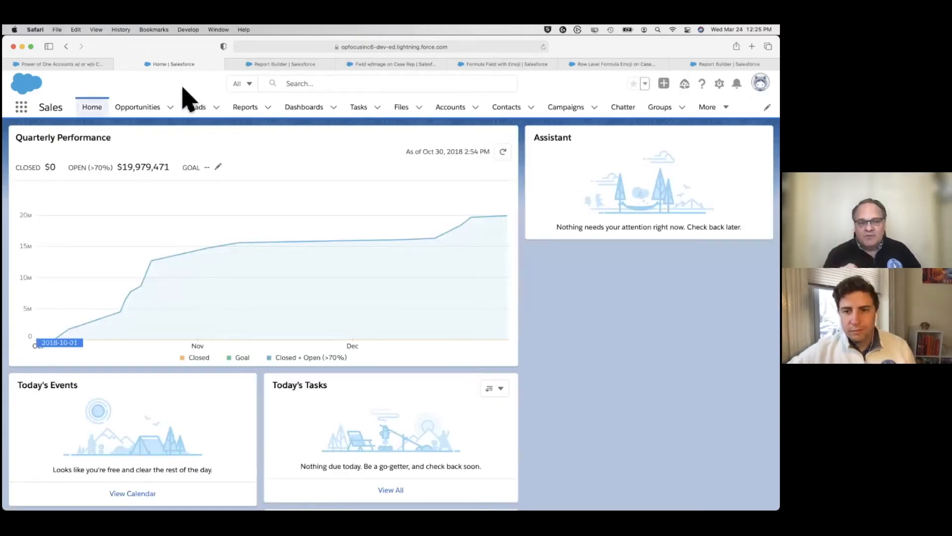
key("super+Tab")
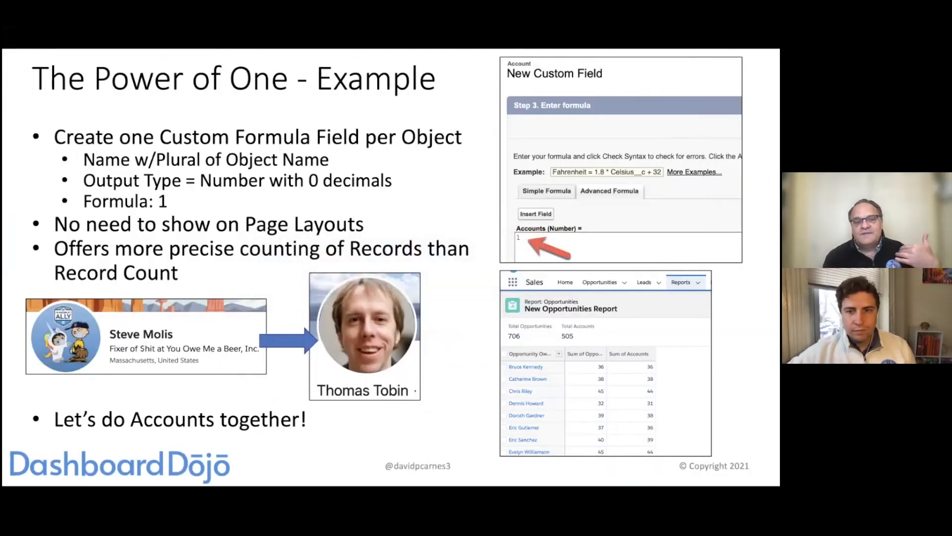
key("Right")
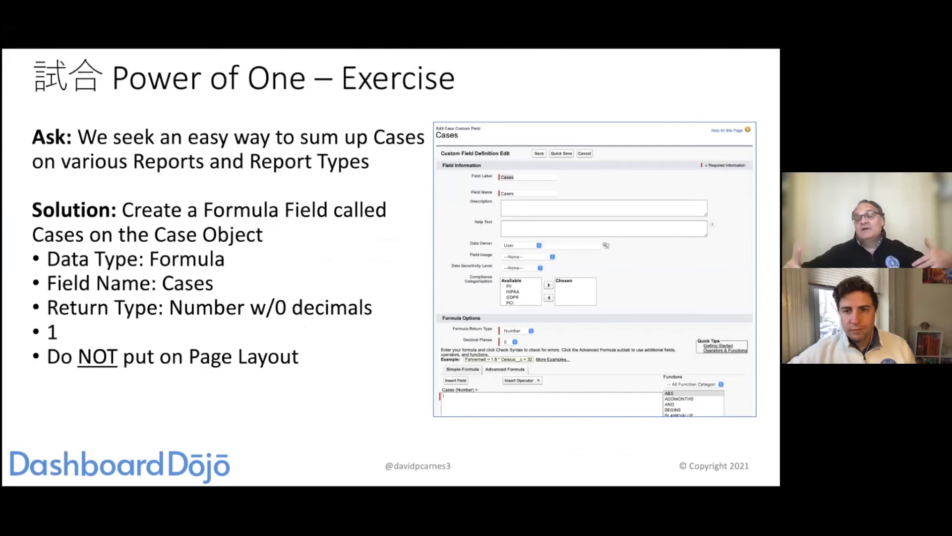
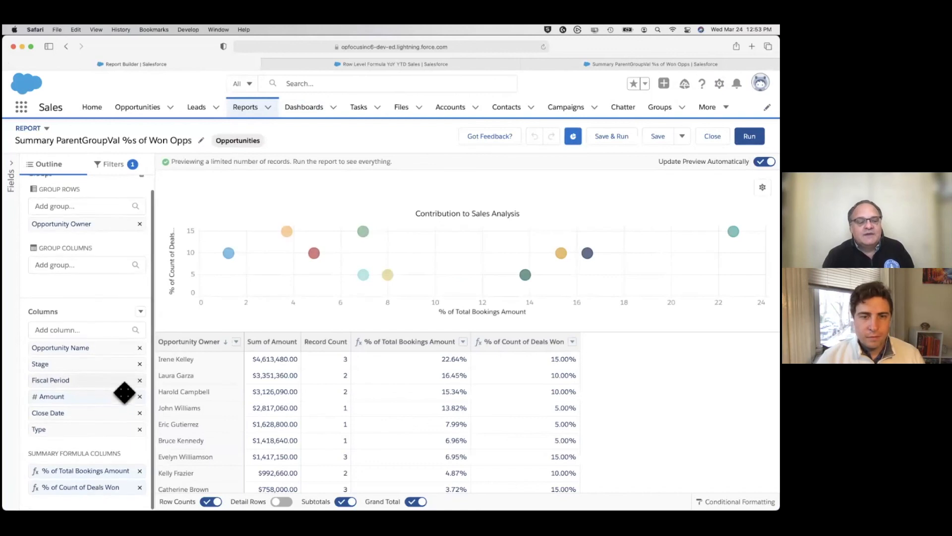
- Review the formula and display level of the % of Total Bookings Amount summary column, including its row group choices, and close its editor
left_click(84, 476)
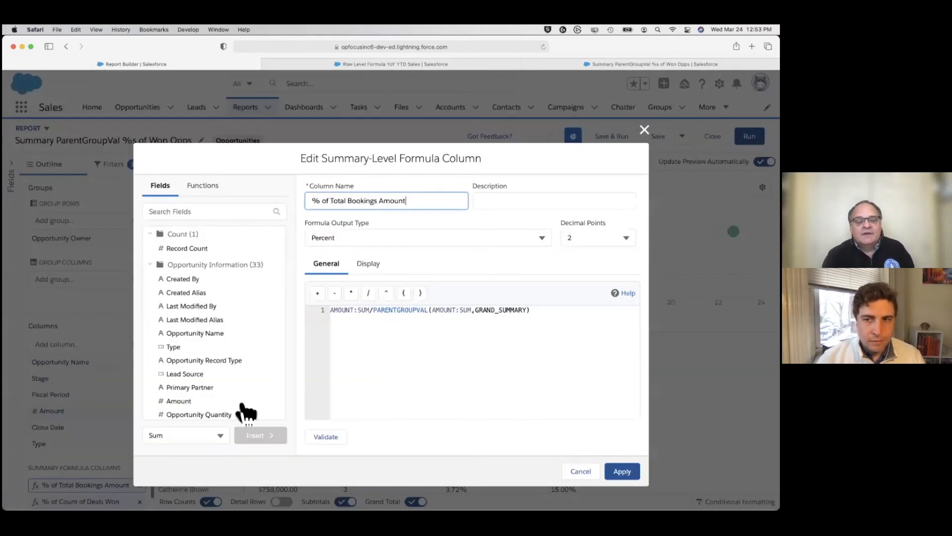
left_click(371, 270)
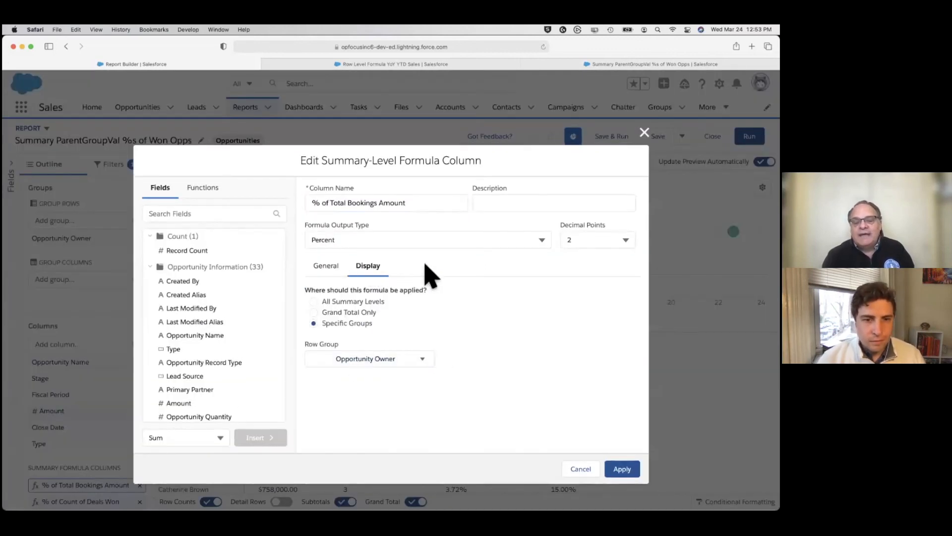
left_click(326, 267)
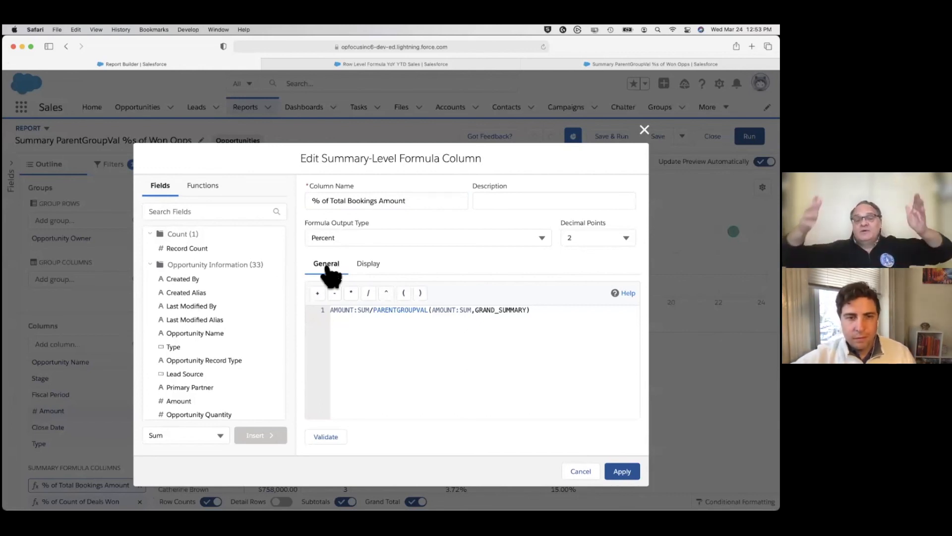
left_click(369, 268)
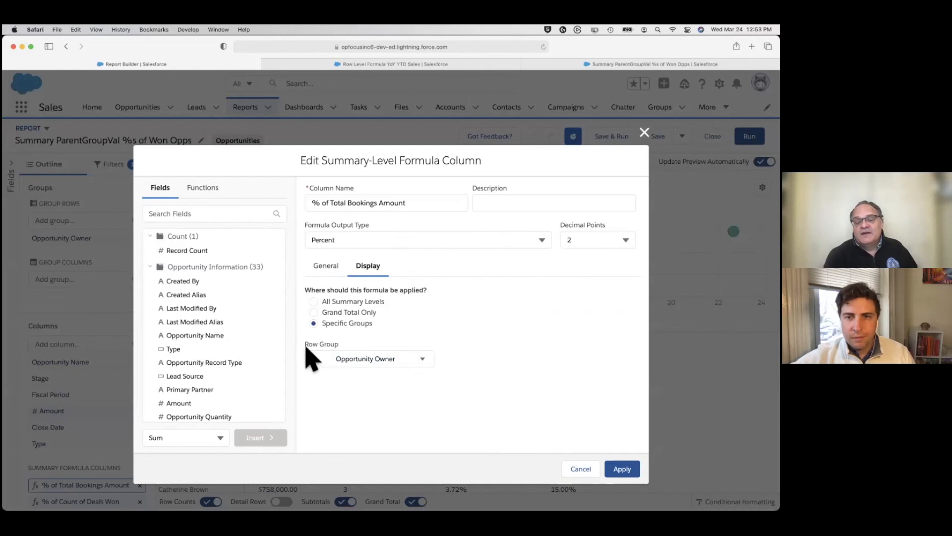
left_click(422, 360)
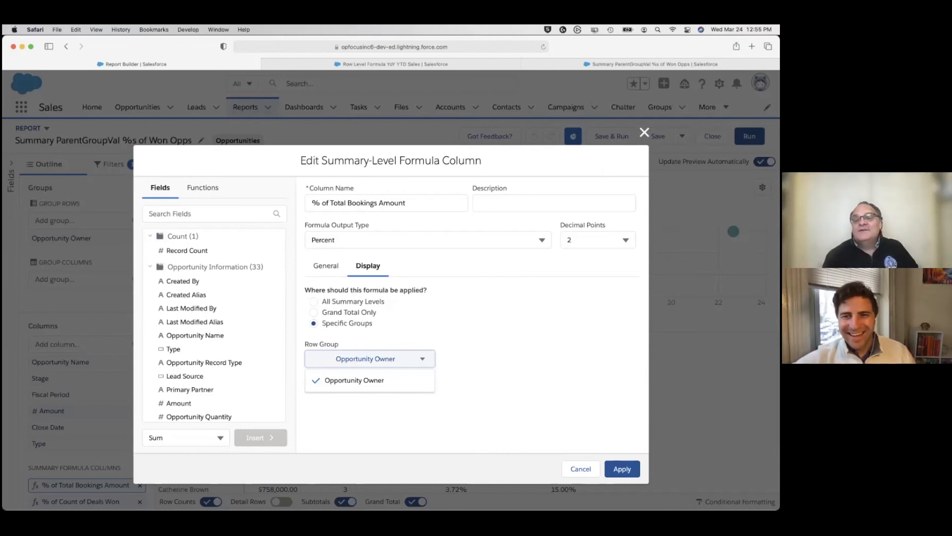
left_click(644, 132)
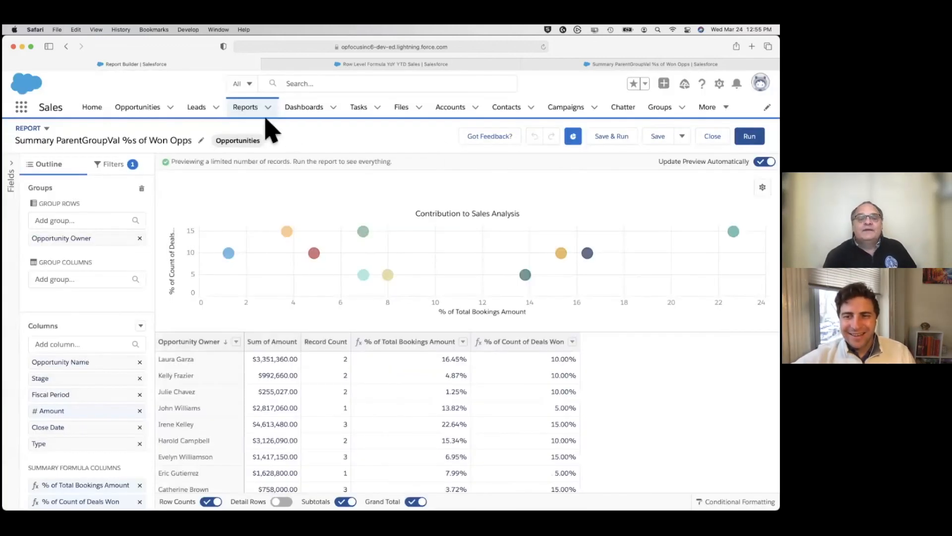
- Leave the won opportunities report, discarding its unsaved changes, and create a new report with the Accounts report type
left_click(242, 109)
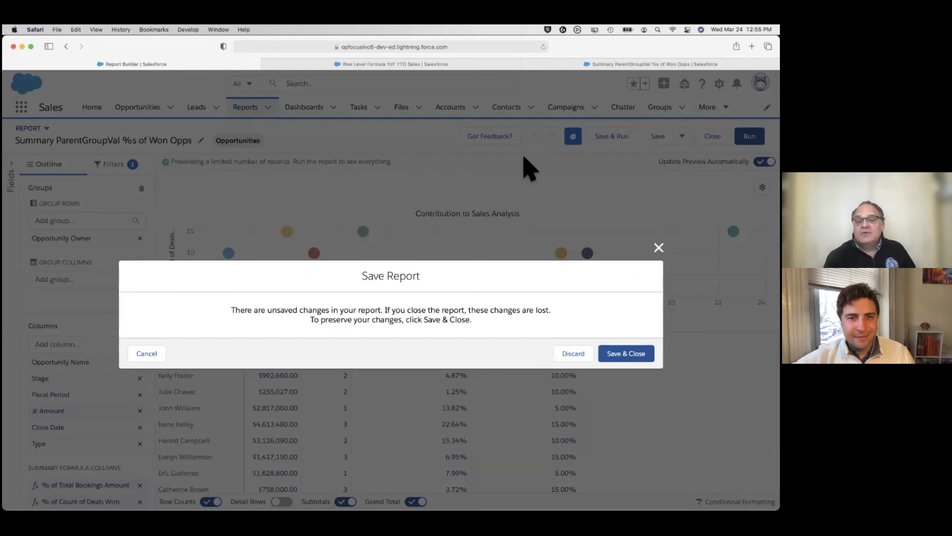
left_click(574, 353)
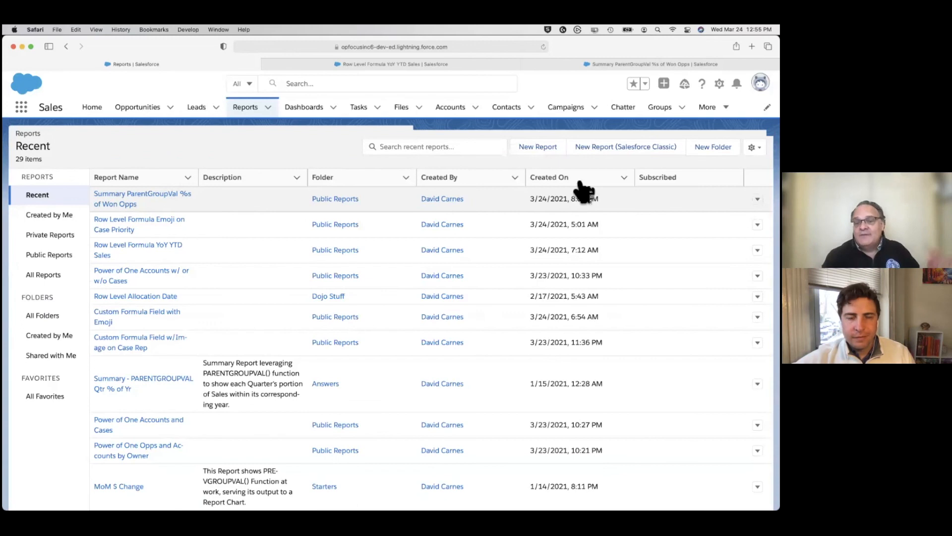
left_click(541, 147)
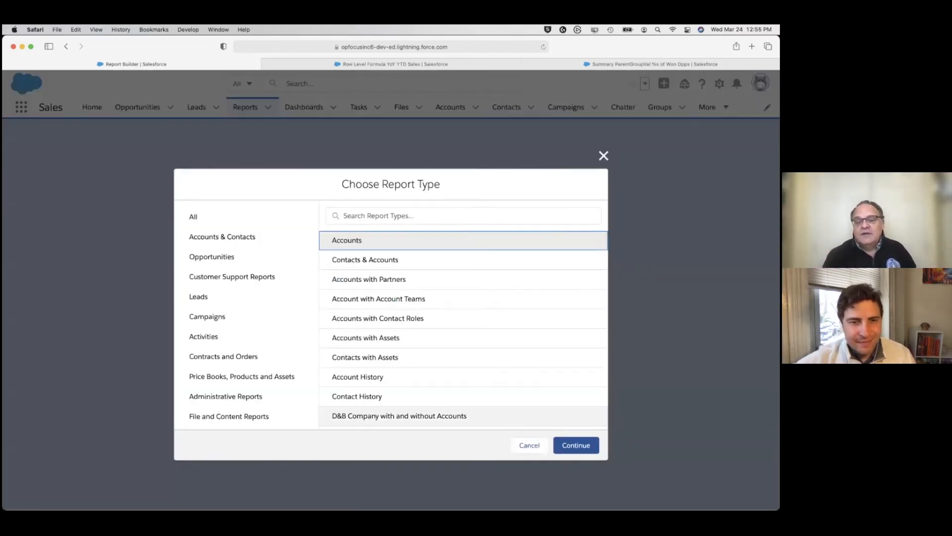
left_click(576, 445)
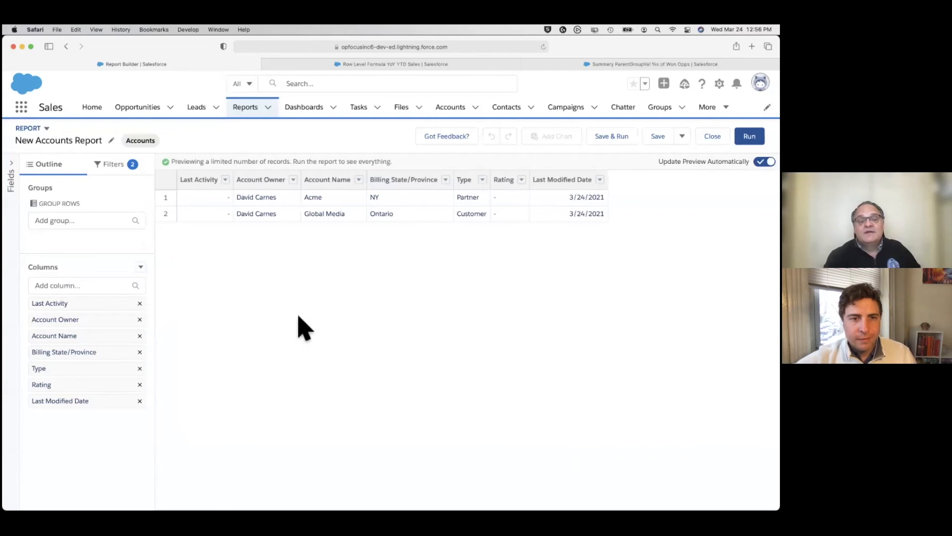
- Group the new Accounts report's rows by Industry and add the Annual Revenue column
left_click(90, 220)
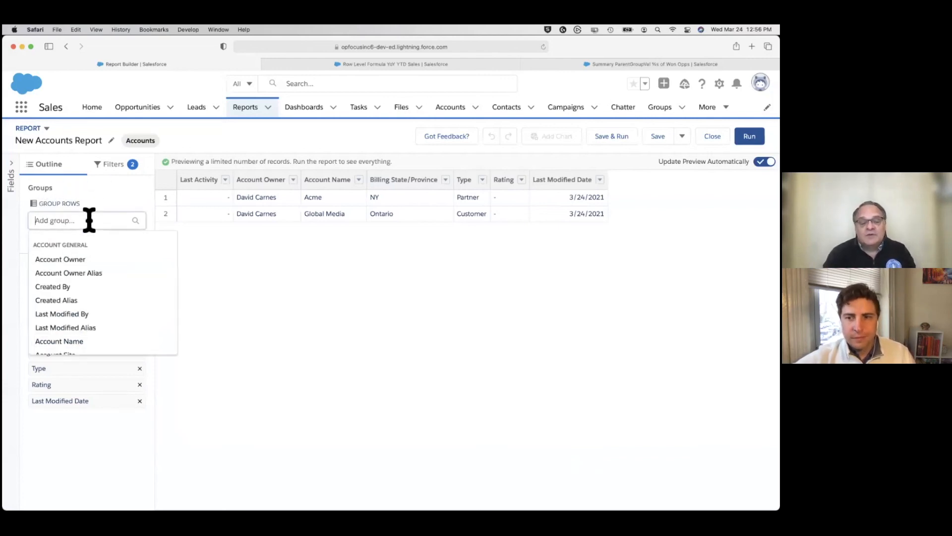
type("indu")
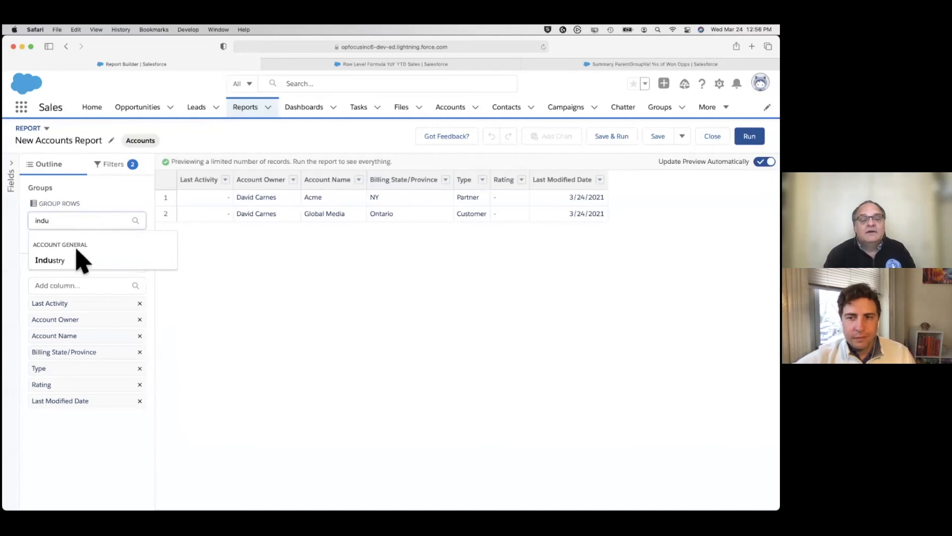
left_click(54, 260)
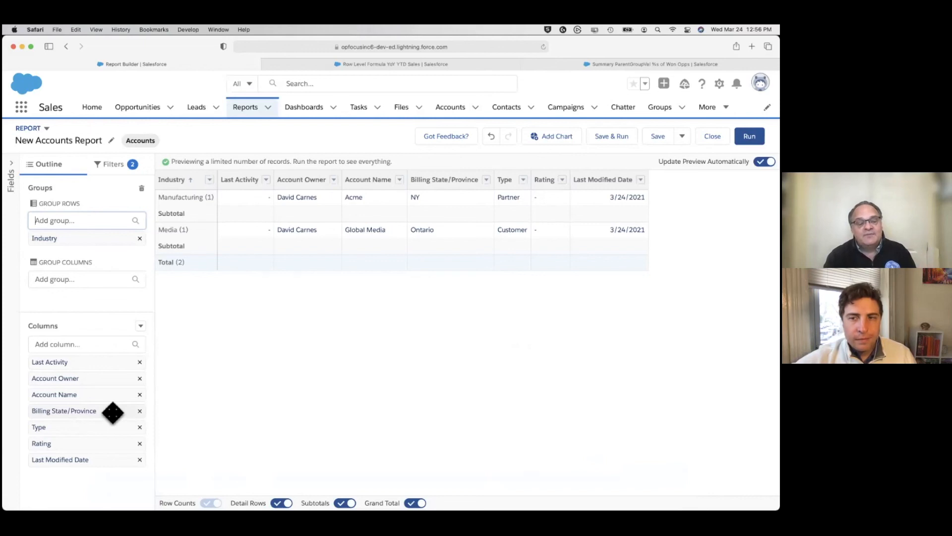
left_click(84, 342)
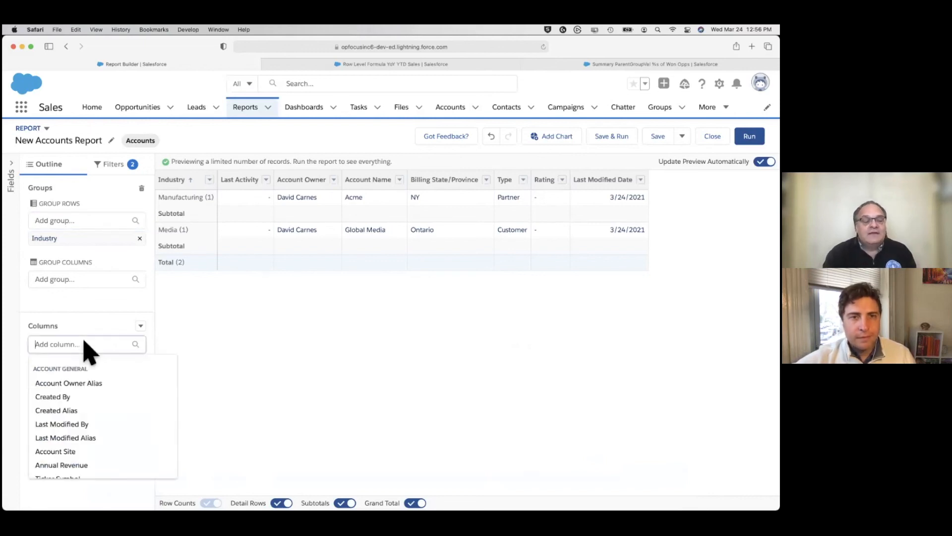
type("annual")
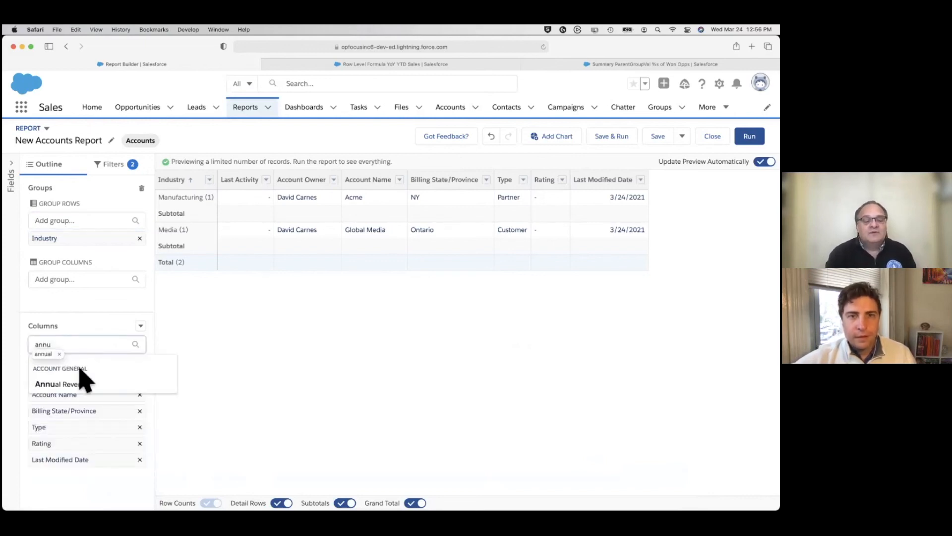
left_click(77, 386)
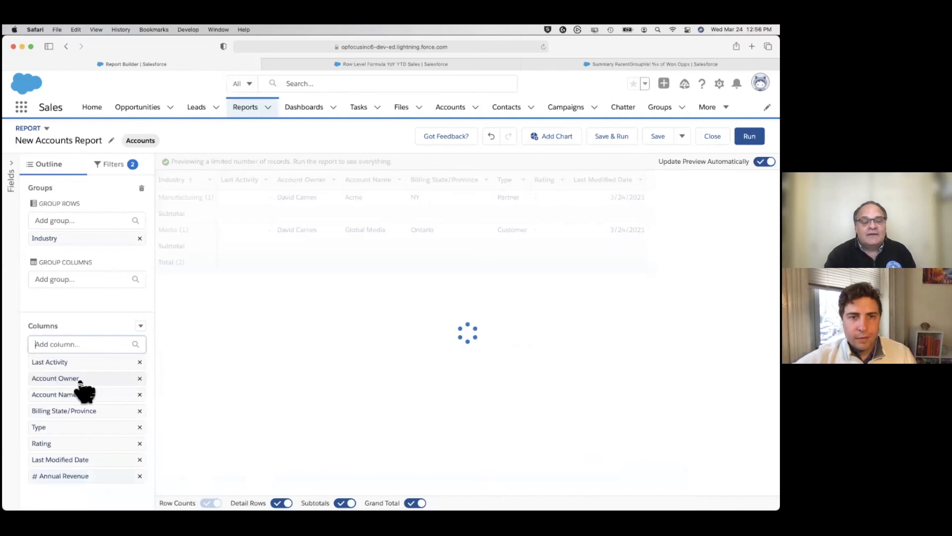
- Review the summarize options of the Annual Revenue column, close them unchanged, and switch to the presentation's Q & A slide
left_click(96, 477)
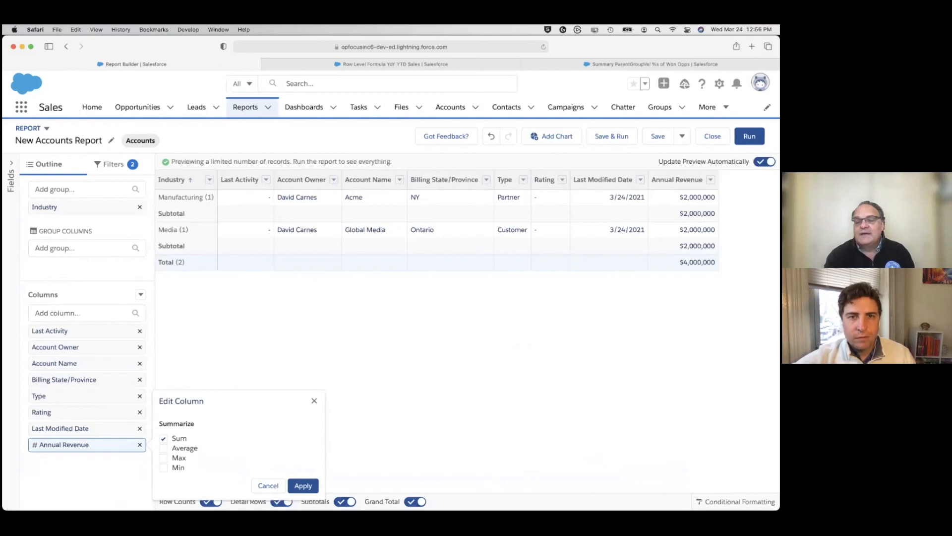
left_click(274, 331)
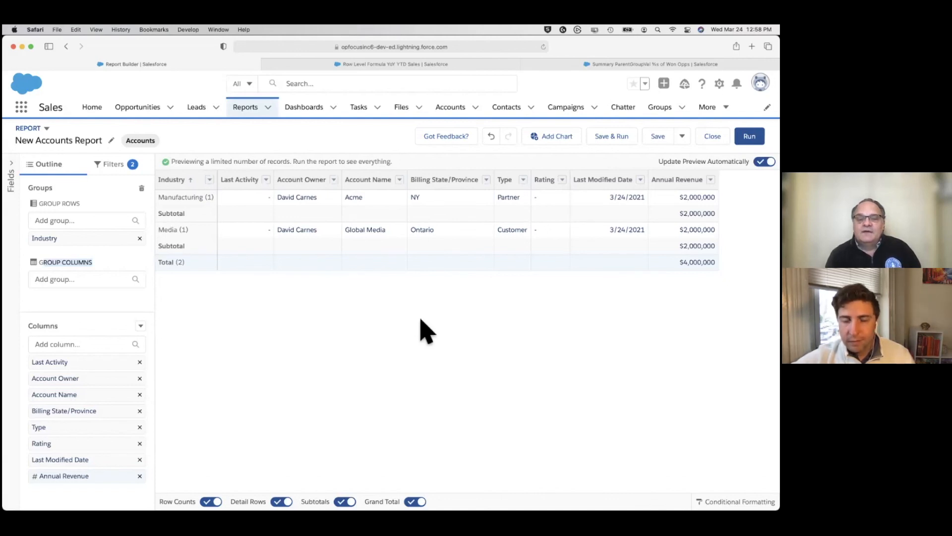
key("super+Tab")
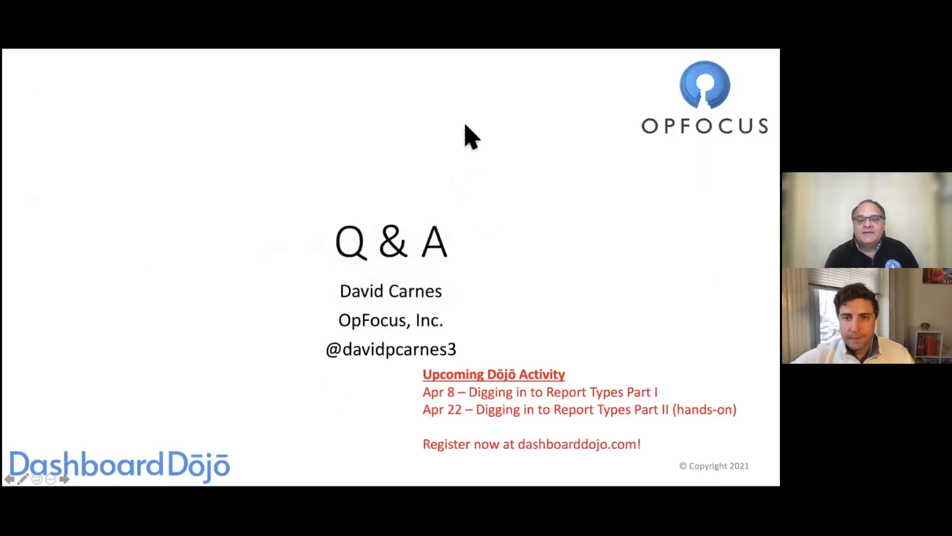